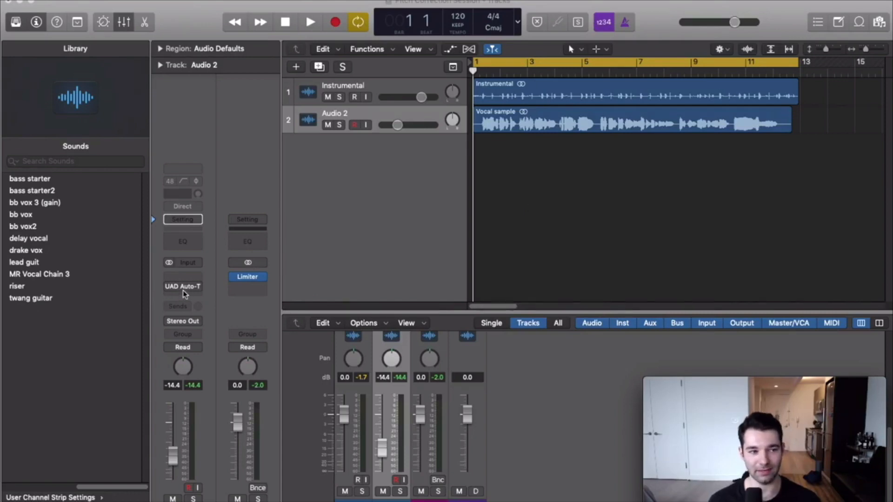
# Set the Retune Speed to 3 in the Auto-Tune plug-in on the Audio 2 track and close its window.
pyautogui.moveTo(185, 290)
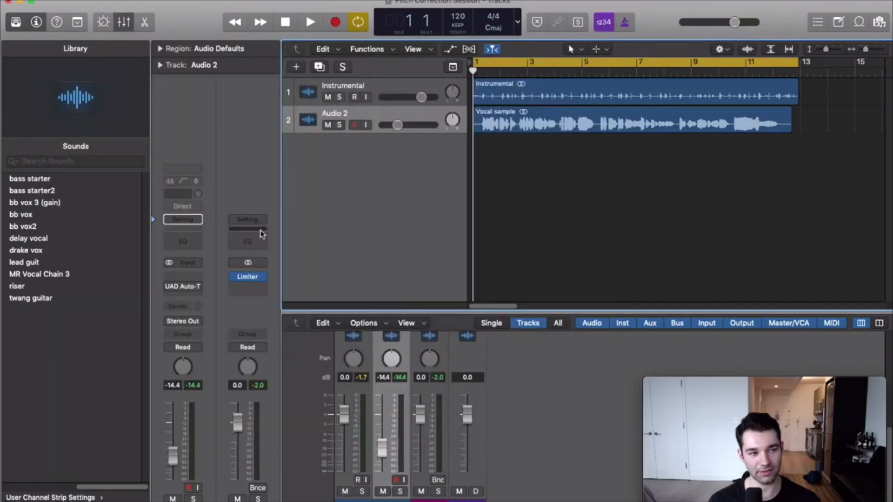
pyautogui.click(184, 290)
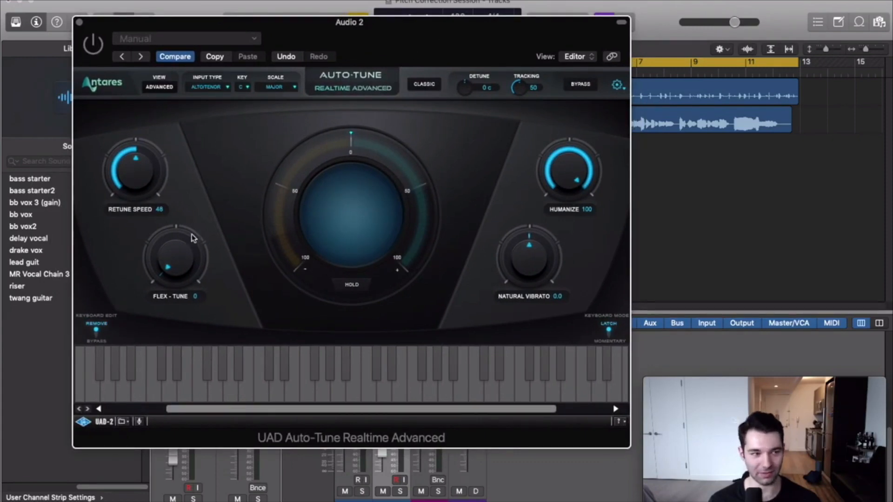
pyautogui.moveTo(145, 185); pyautogui.dragTo(145, 157)
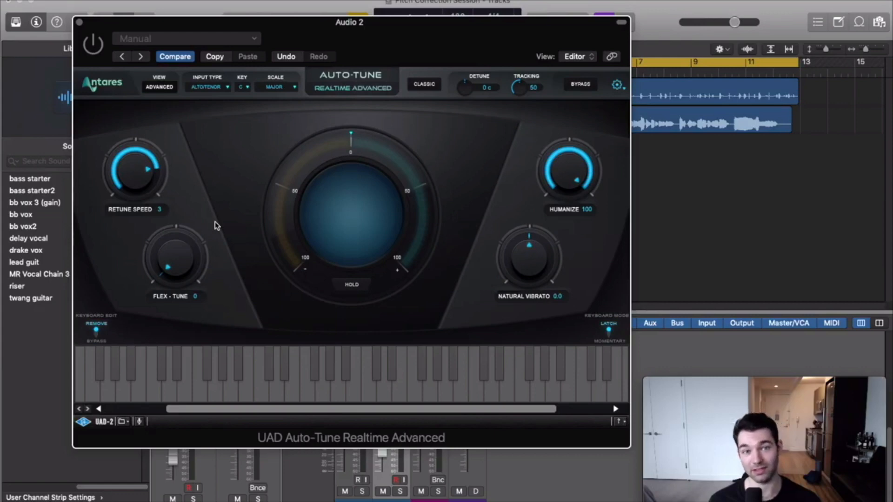
pyautogui.click(79, 22)
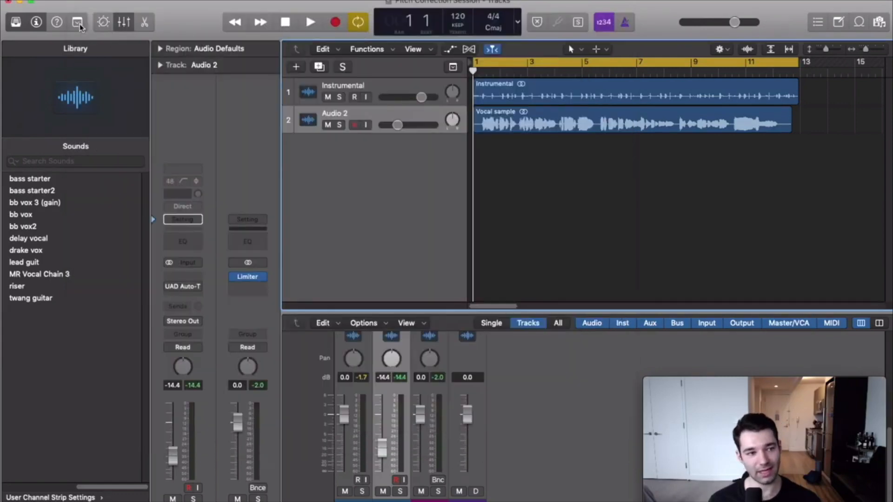
# Insert the Pitch Correction plug-in ahead of Auto-Tune on the Audio 2 track and enlarge its window to 171%.
pyautogui.click(183, 282)
pyautogui.moveTo(222, 442)
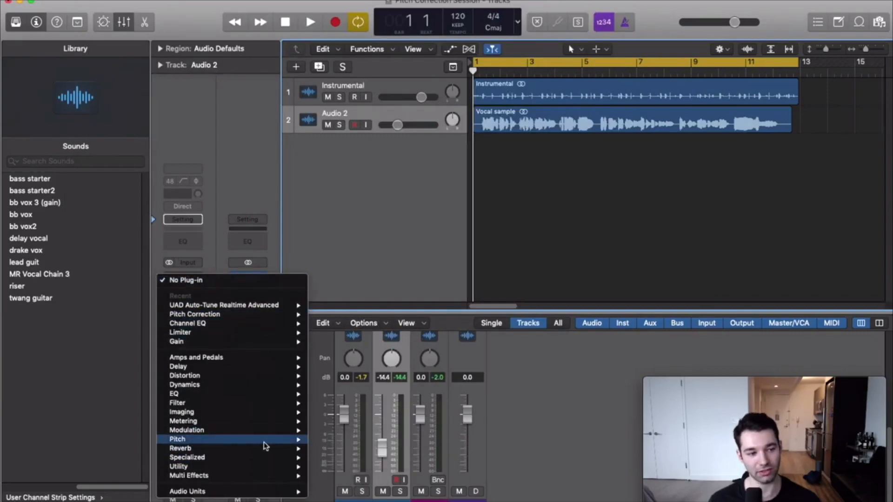
pyautogui.moveTo(337, 442)
pyautogui.click(424, 439)
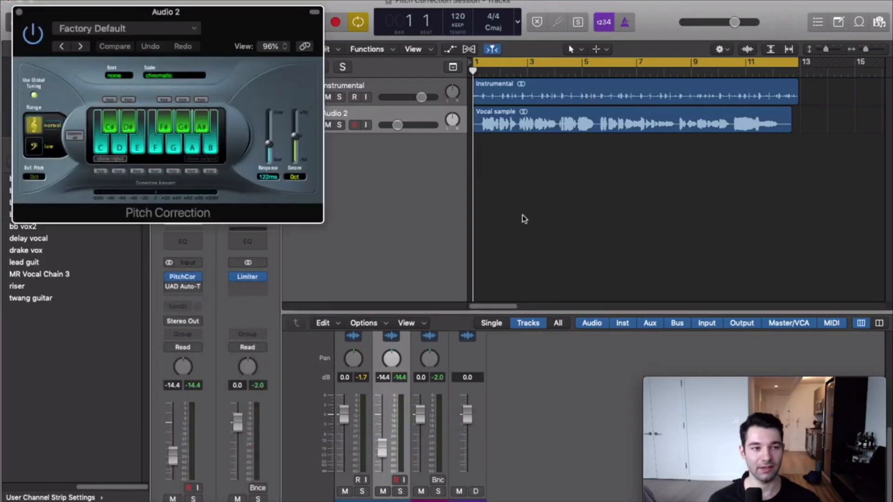
pyautogui.moveTo(249, 12); pyautogui.dragTo(366, 52)
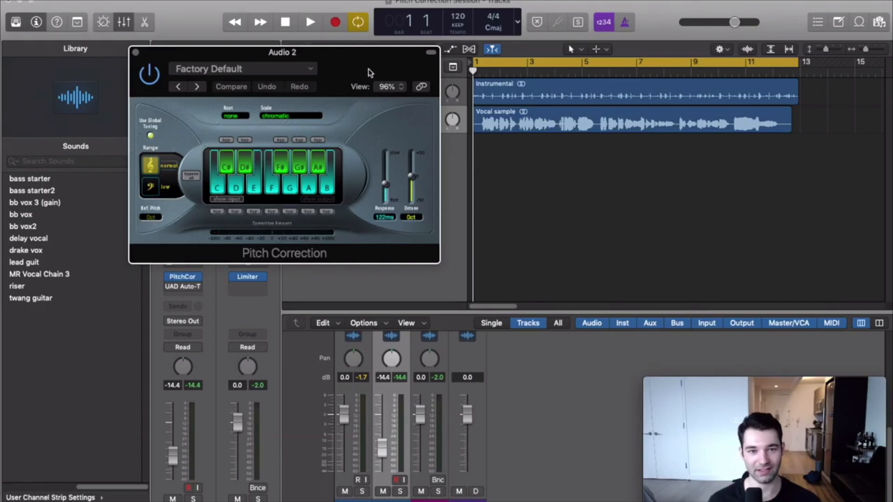
pyautogui.moveTo(370, 73); pyautogui.dragTo(368, 73)
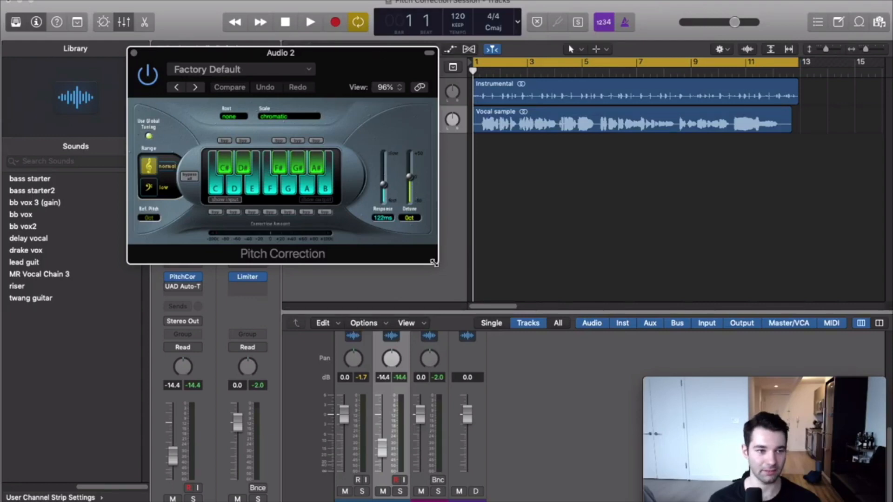
pyautogui.moveTo(439, 269); pyautogui.dragTo(685, 386)
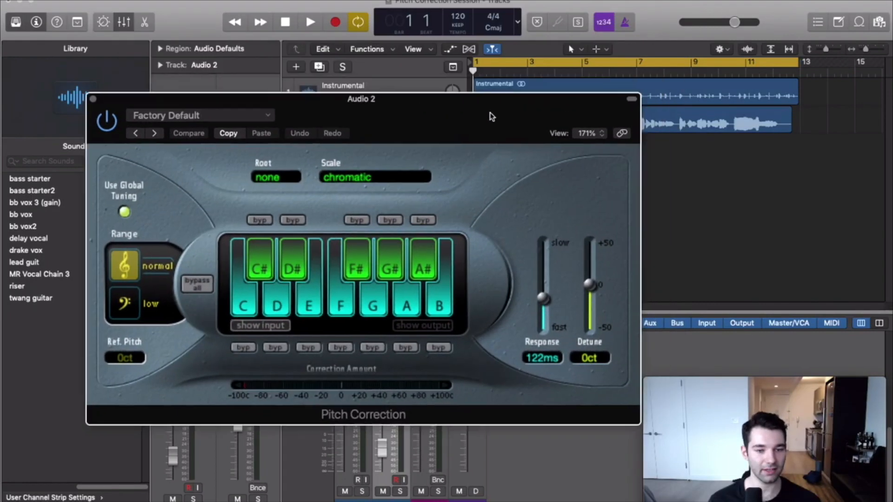
pyautogui.moveTo(489, 113); pyautogui.dragTo(460, 188)
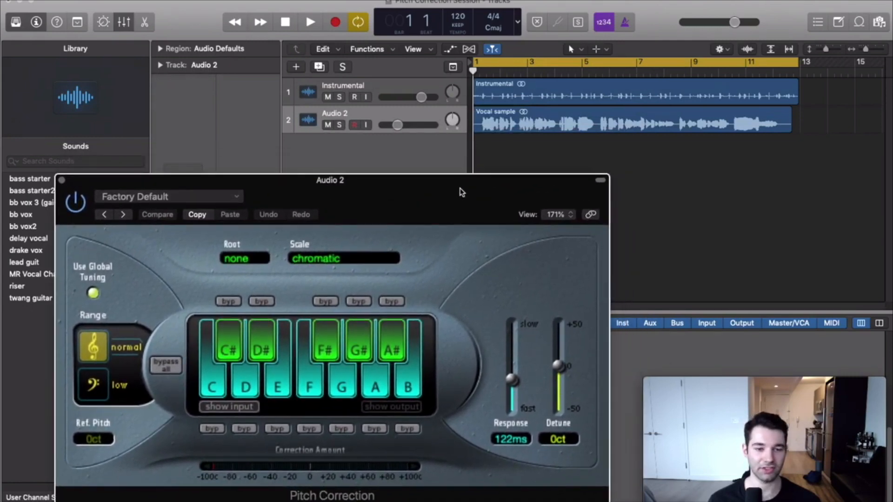
# Select the vocal track, close the Pitch Correction window and bypass that plug-in.
pyautogui.click(367, 112)
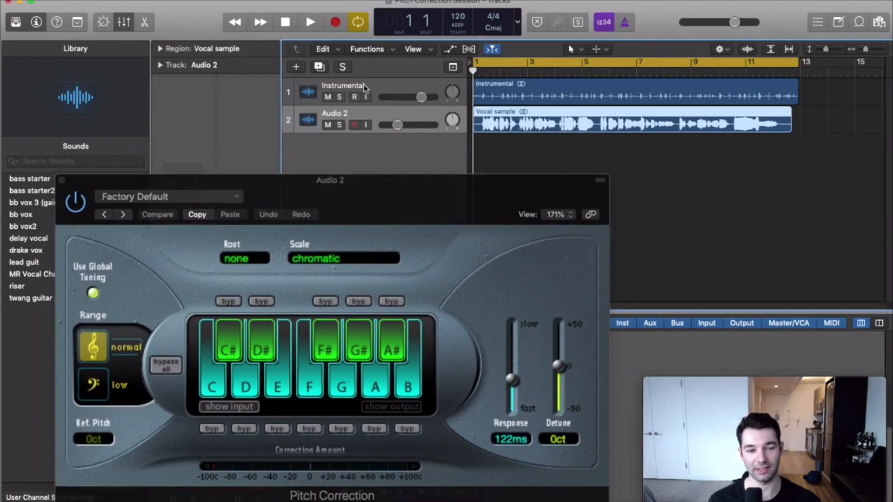
pyautogui.click(62, 180)
pyautogui.click(169, 276)
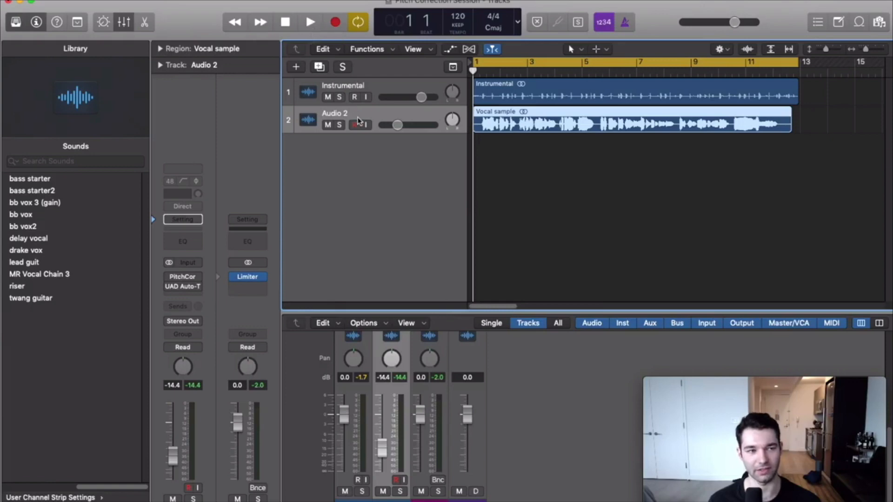
# Play the song, mute the Instrumental track during playback to hear the vocal alone, and stop.
pyautogui.click(311, 22)
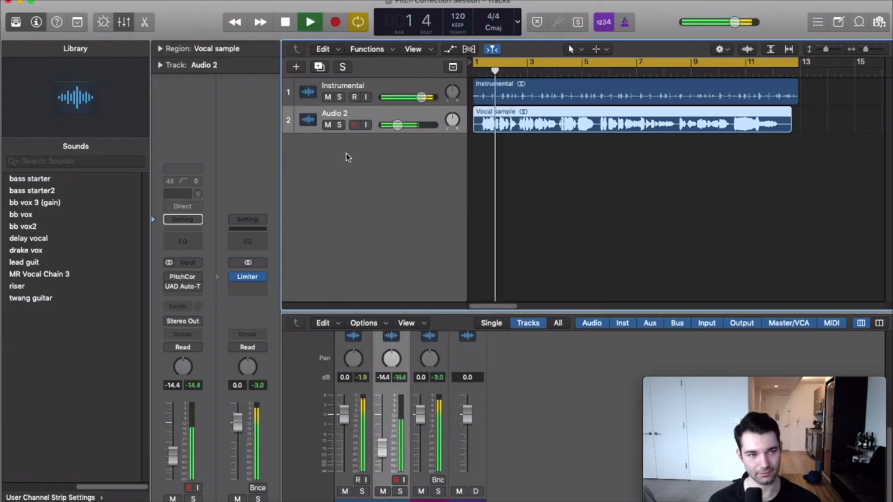
pyautogui.click(328, 97)
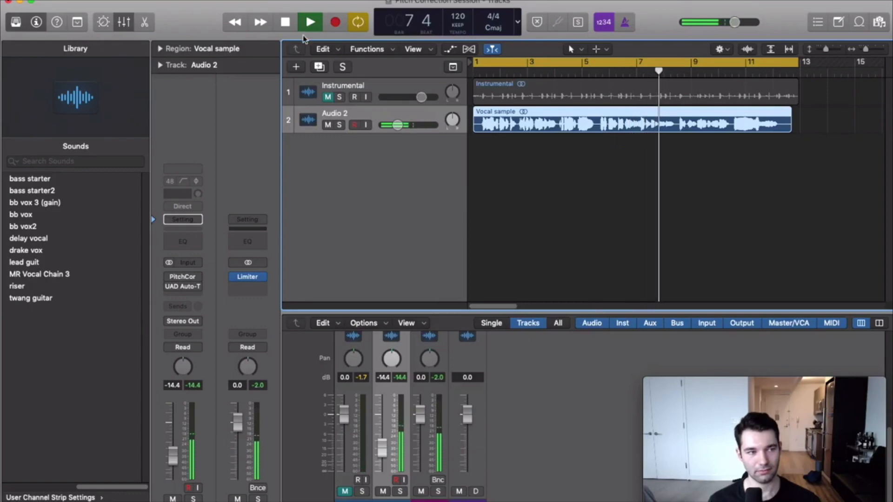
pyautogui.click(287, 21)
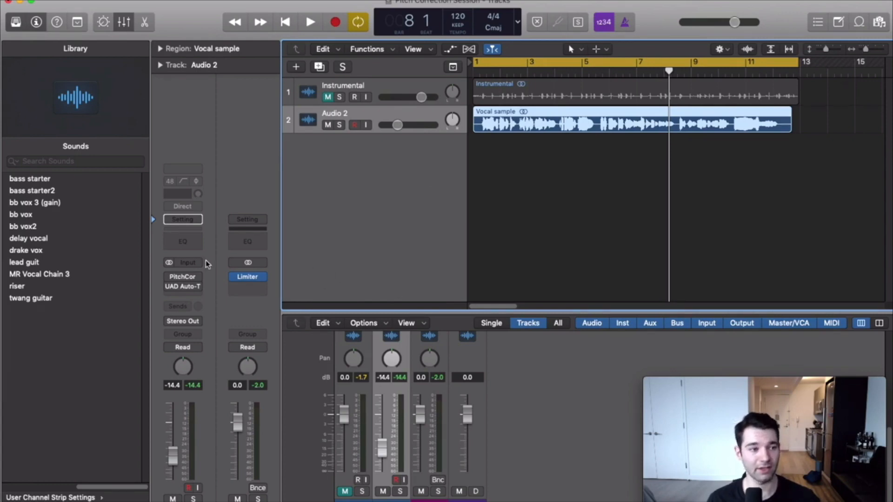
# Load the MR Vocal Chain 3 channel strip setting on the vocal track.
pyautogui.click(189, 262)
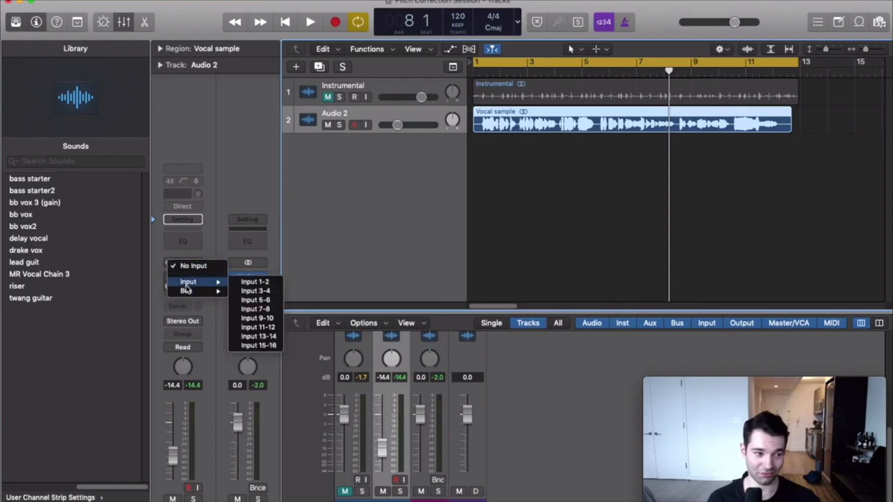
pyautogui.click(168, 245)
pyautogui.click(182, 219)
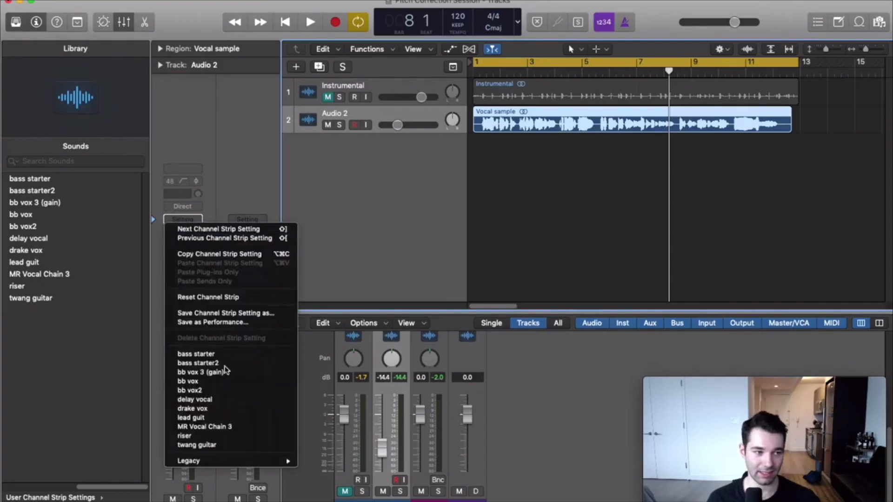
pyautogui.click(216, 429)
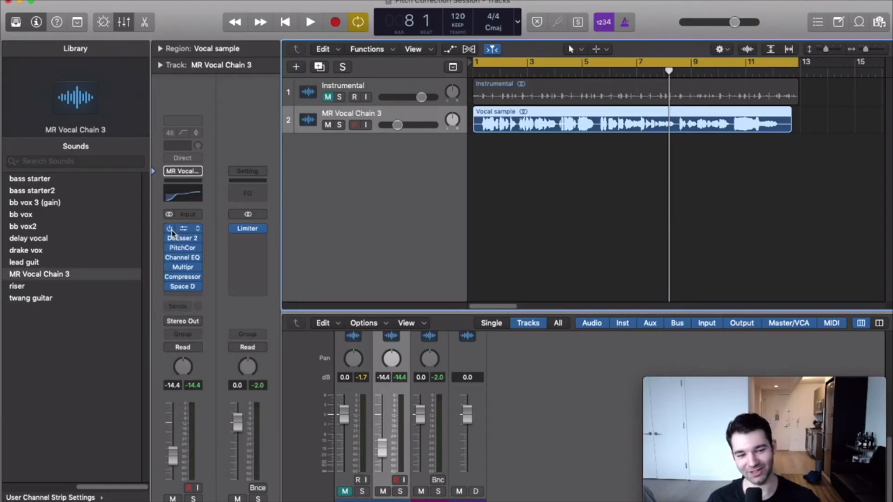
# Set the vocal Channel EQ's low-cut filter to 174 Hz with a 36 dB/Oct slope and close the EQ.
pyautogui.click(172, 200)
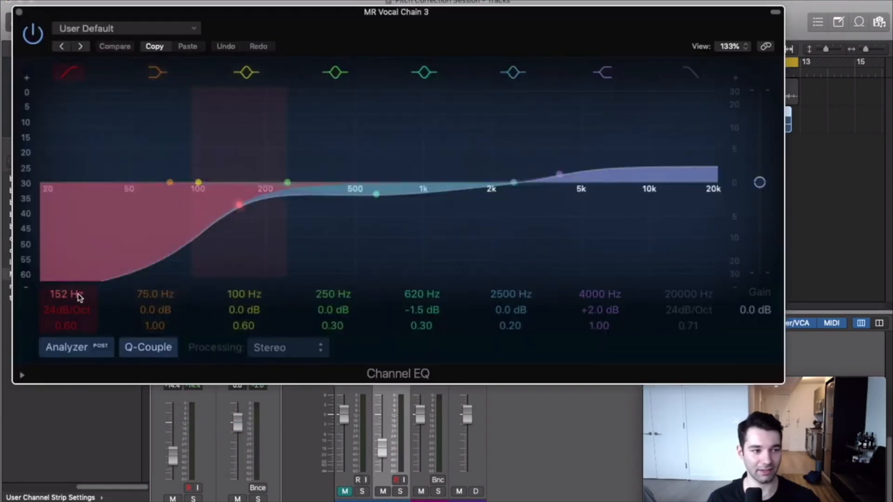
pyautogui.moveTo(78, 294); pyautogui.dragTo(77, 285)
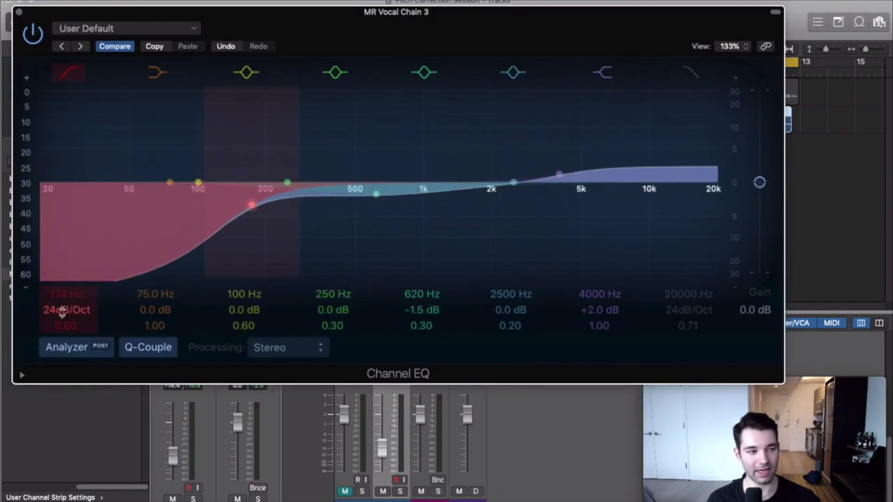
pyautogui.moveTo(62, 312); pyautogui.dragTo(62, 309)
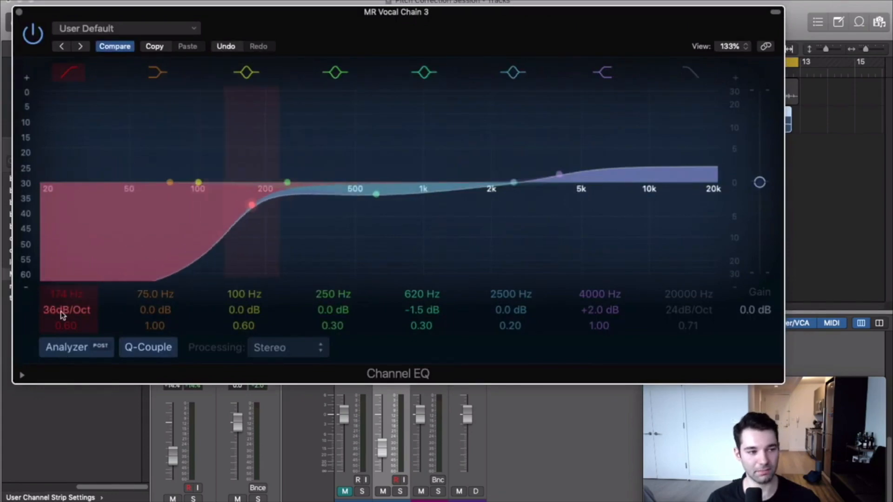
pyautogui.click(19, 11)
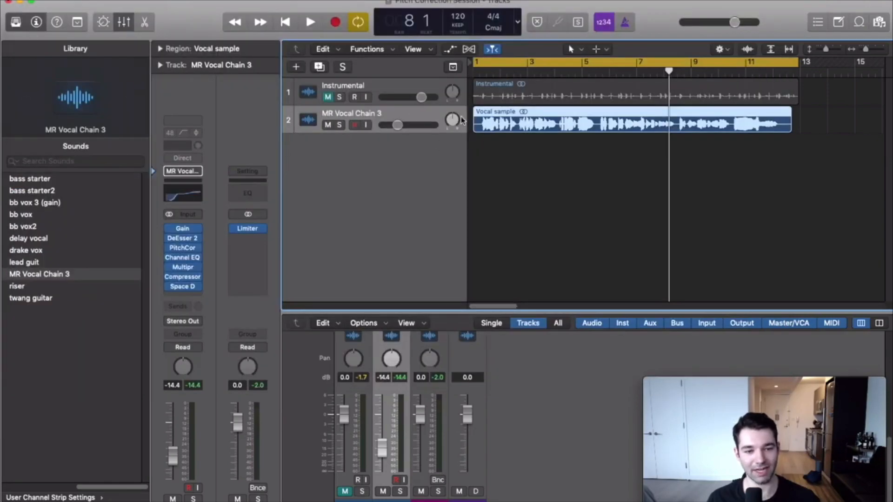
# Bypass Pitch Correction in the vocal chain and play the vocal, with the Instrumental track briefly unmuted for comparison.
pyautogui.click(169, 249)
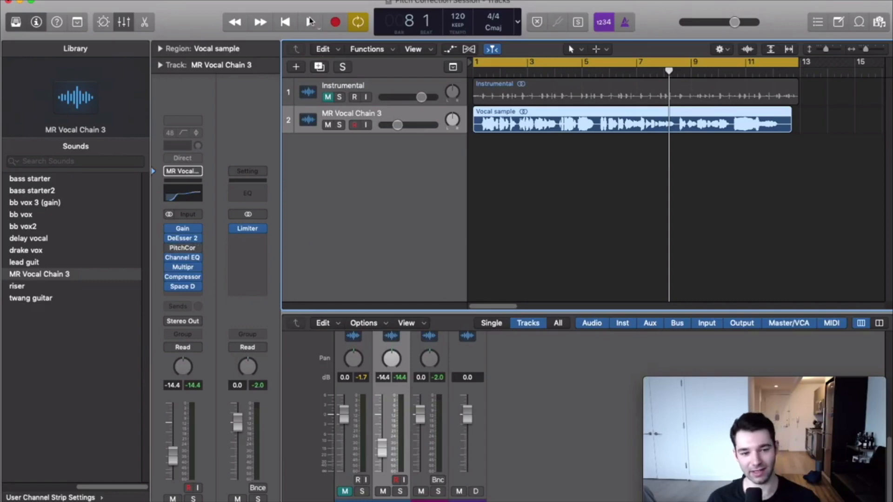
pyautogui.click(310, 21)
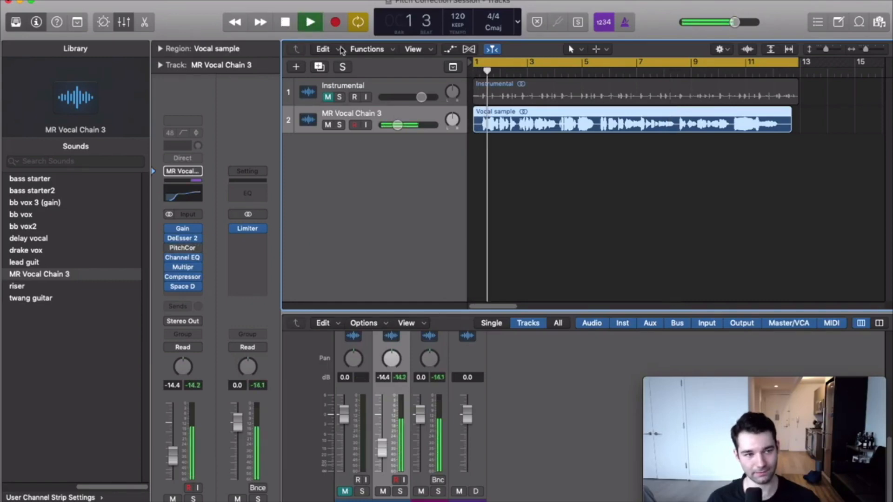
pyautogui.click(328, 97)
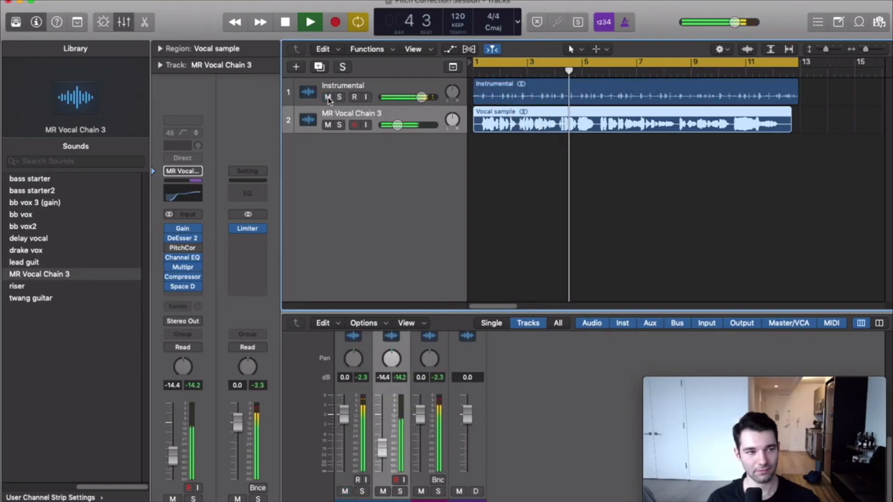
pyautogui.click(328, 98)
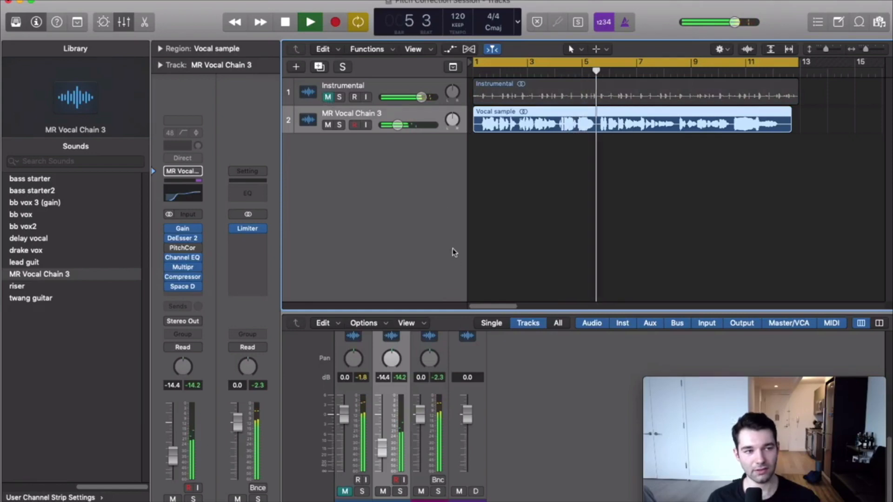
pyautogui.press('space')
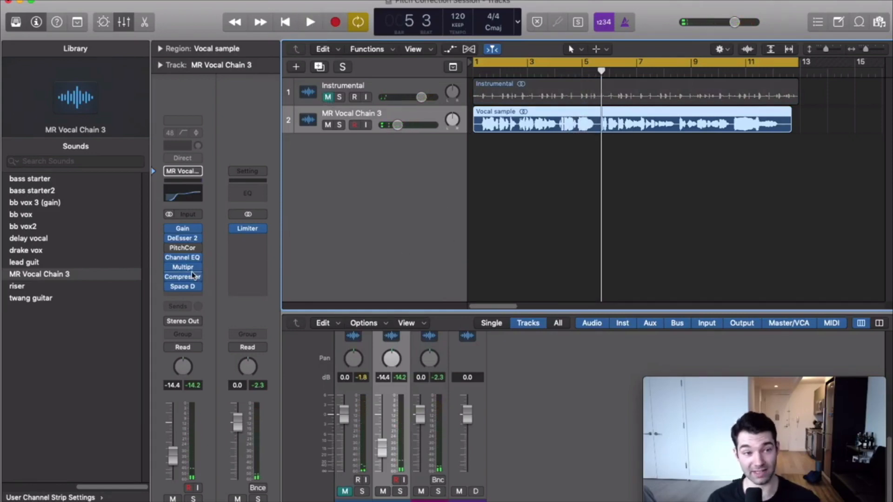
# Open the vocal chain's Pitch Correction plug-in and enlarge its window to 183%.
pyautogui.click(182, 249)
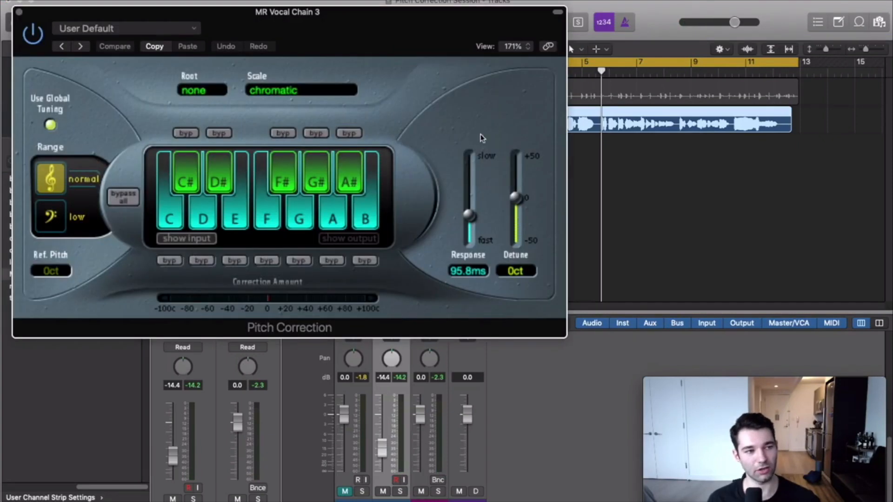
pyautogui.moveTo(404, 39); pyautogui.dragTo(428, 44)
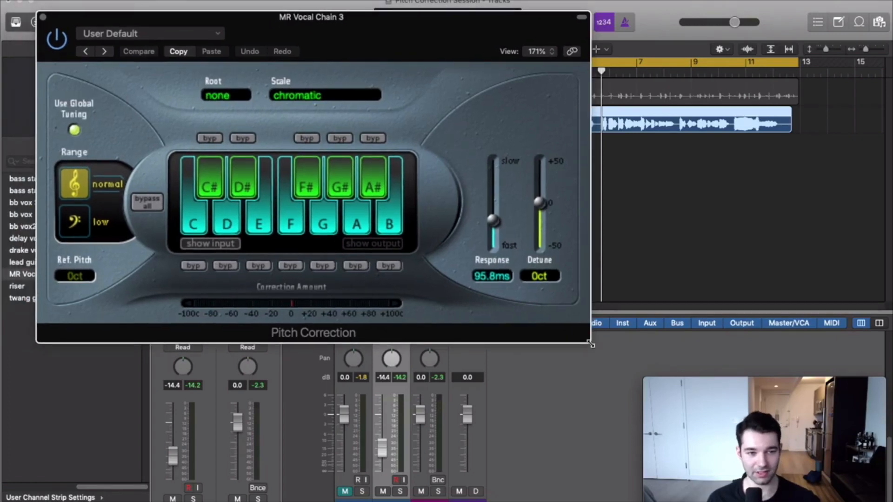
pyautogui.moveTo(591, 344); pyautogui.dragTo(629, 384)
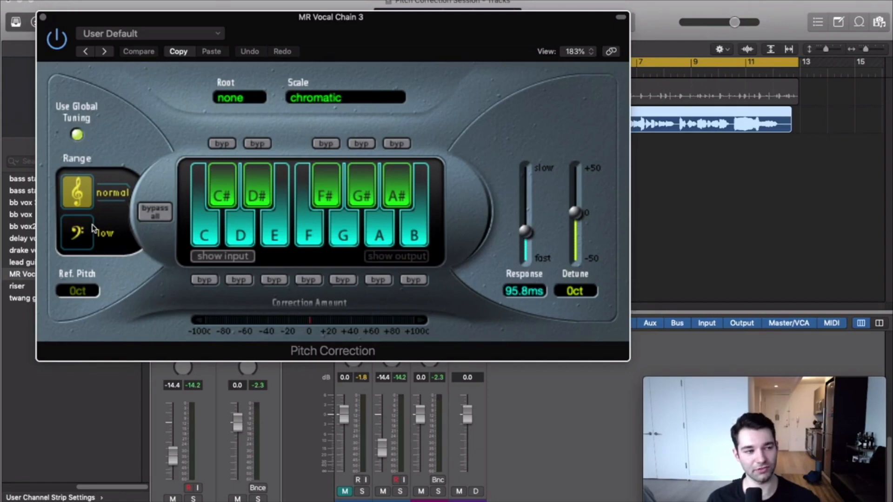
# Disable Use Global Tuning, try reference pitch values of -26 and 6 cents, and enable global tuning again.
pyautogui.click(78, 297)
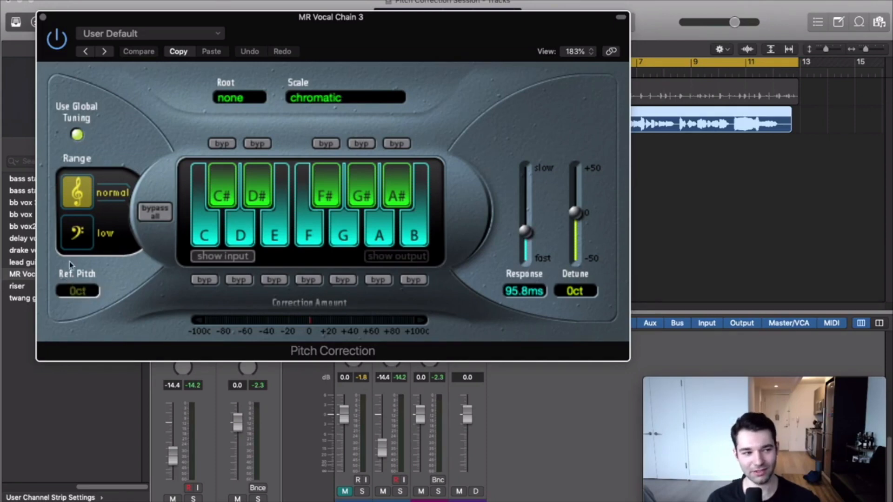
pyautogui.click(77, 135)
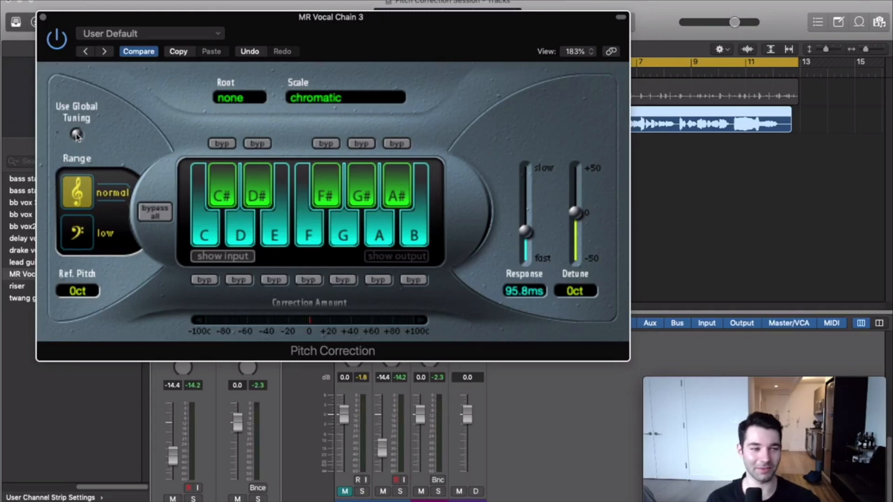
pyautogui.moveTo(77, 291); pyautogui.dragTo(86, 320)
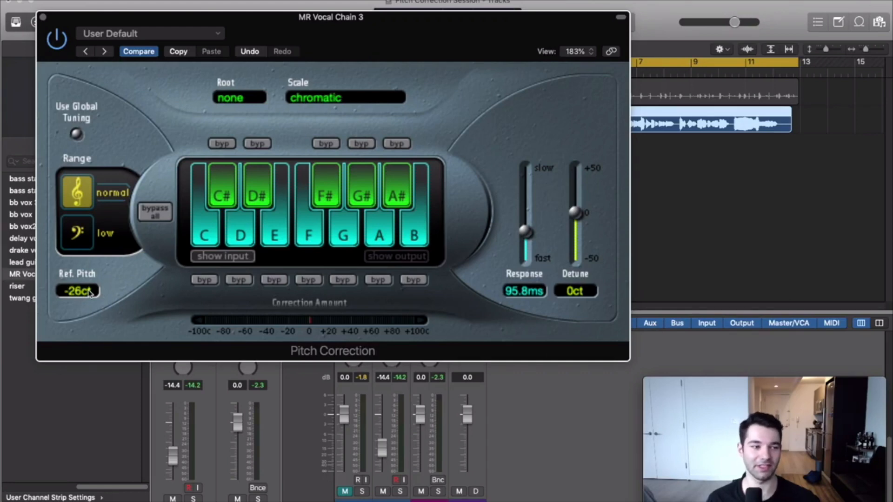
pyautogui.moveTo(85, 293); pyautogui.dragTo(111, 119)
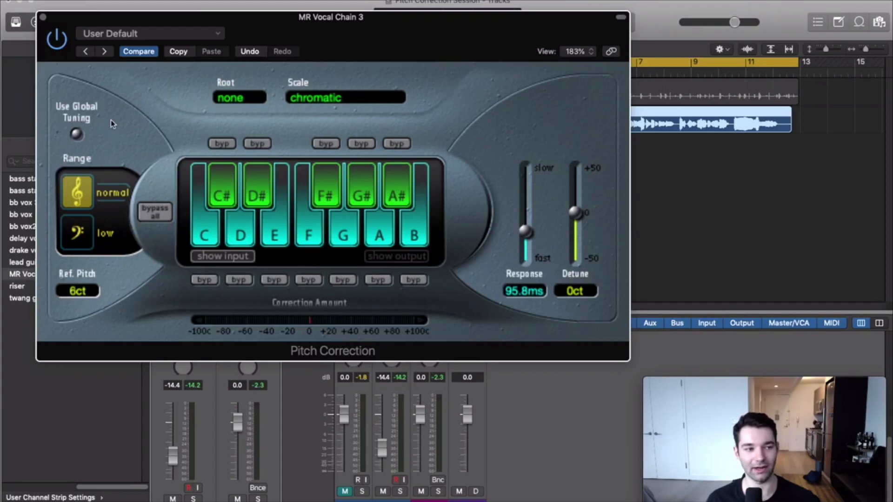
pyautogui.click(76, 135)
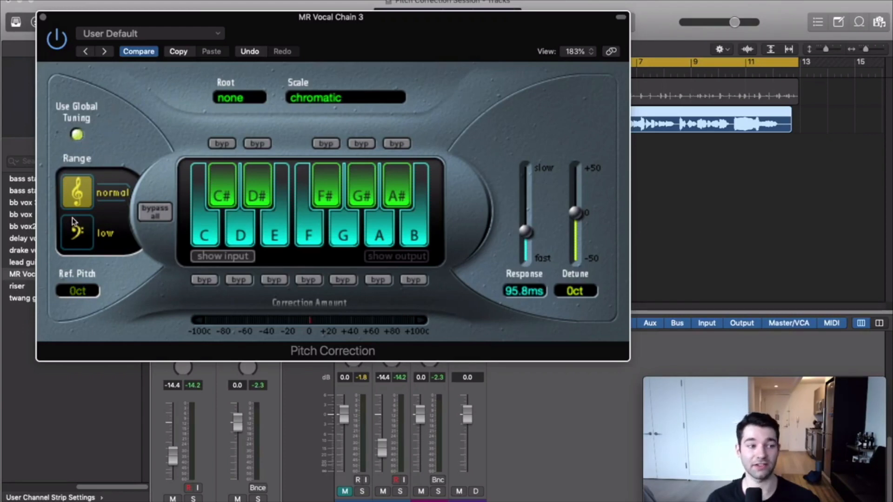
# Switch the pitch range to low and back to normal, and change the scale from chromatic to major scale.
pyautogui.click(88, 241)
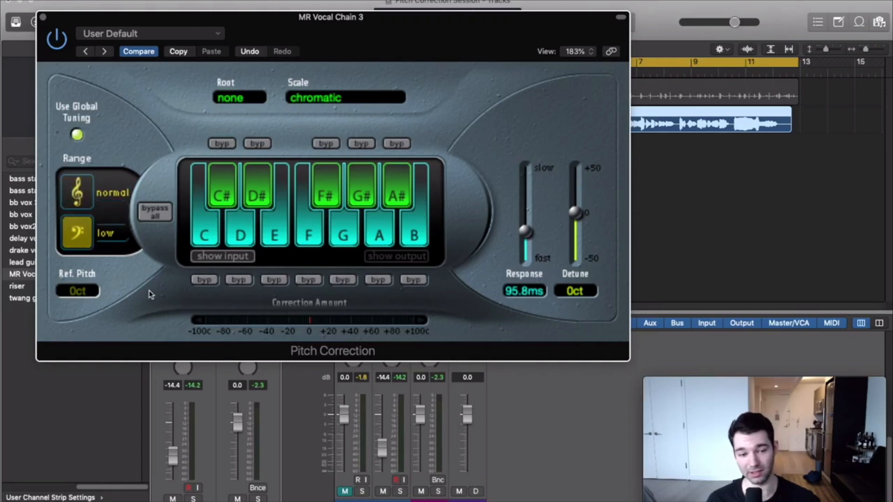
pyautogui.click(79, 203)
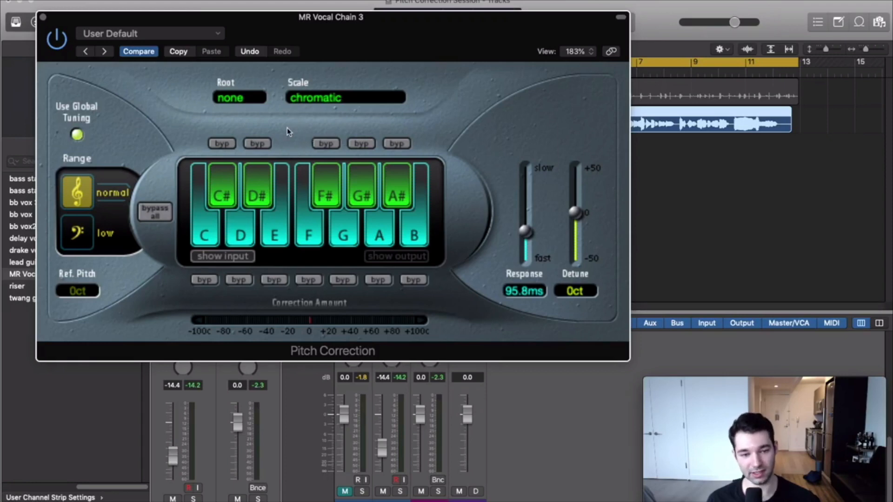
pyautogui.click(250, 96)
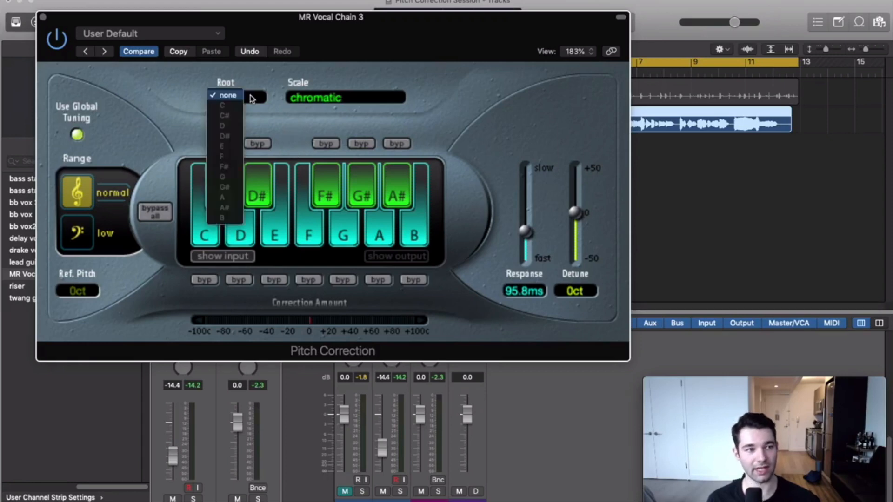
pyautogui.click(330, 96)
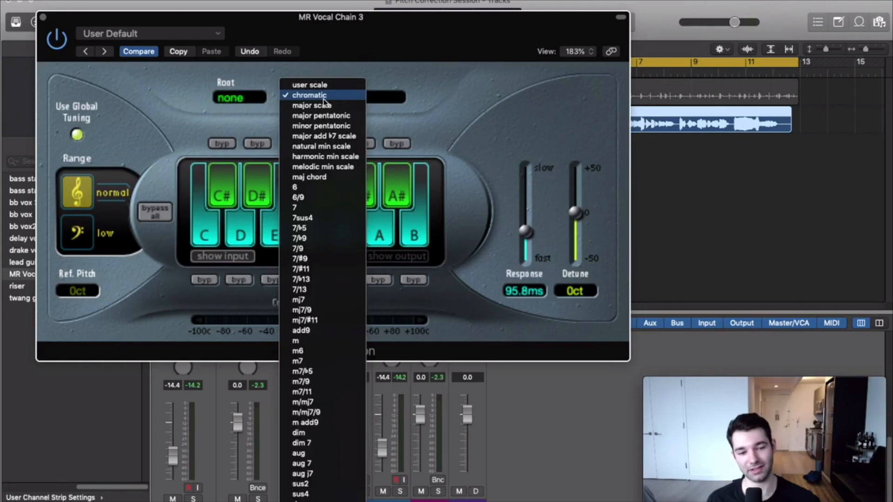
pyautogui.click(321, 105)
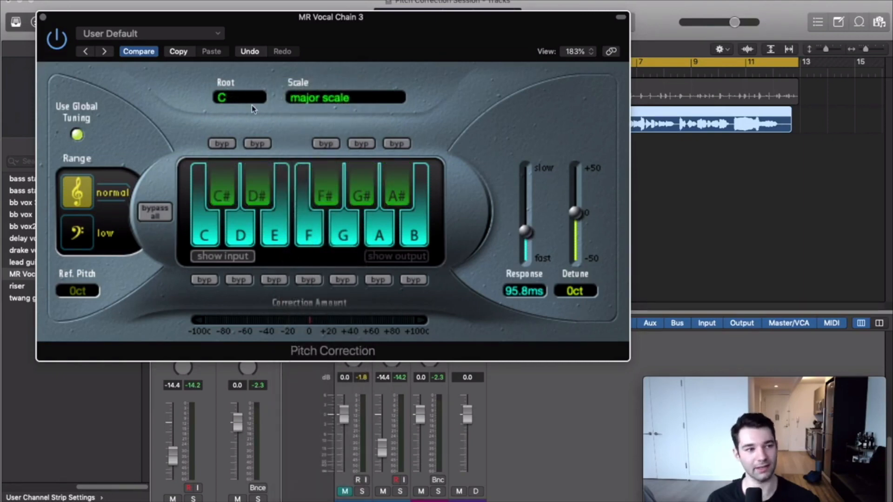
# Set the correction root to A and the scale to minor pentatonic.
pyautogui.click(226, 97)
pyautogui.click(222, 188)
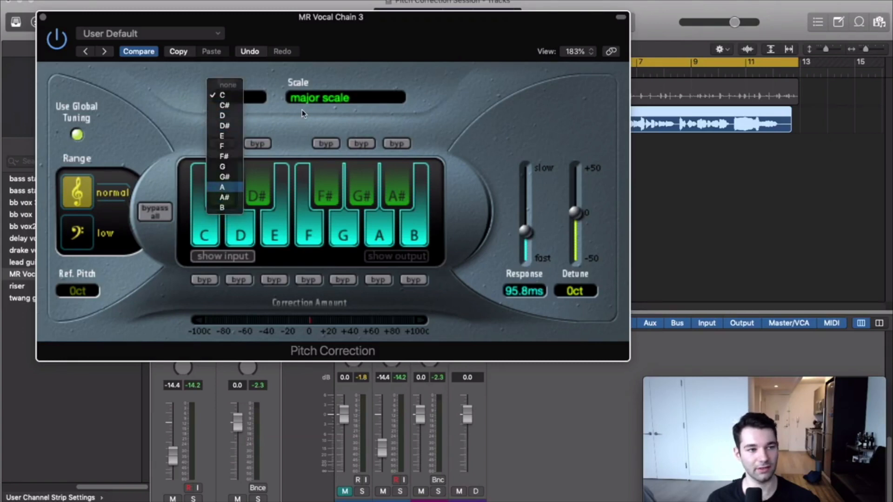
pyautogui.click(314, 98)
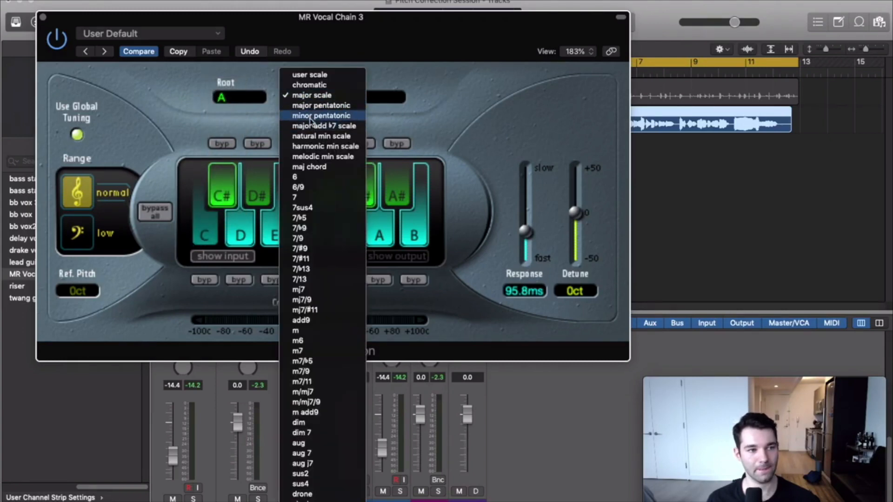
pyautogui.click(309, 116)
# Customize the scale on the keyboard by adding F, F# and B, and disable A, B, E, D and C to leave only F, F# and G.
pyautogui.click(305, 236)
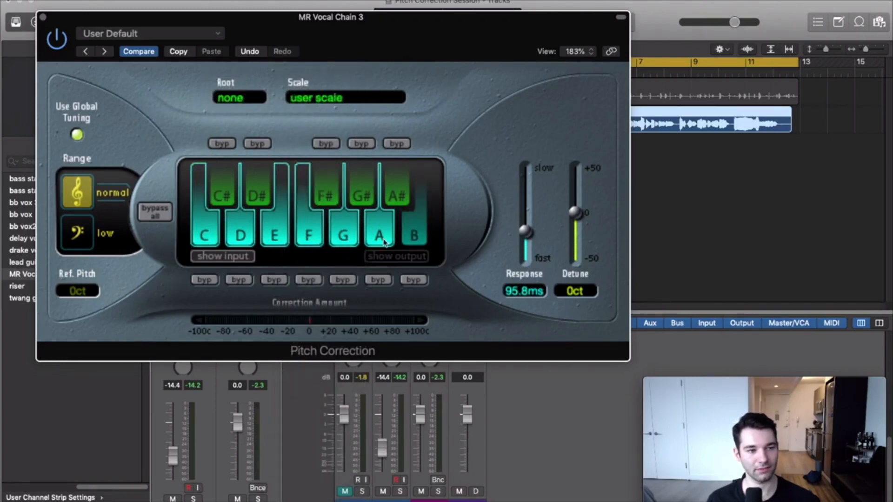
pyautogui.click(412, 234)
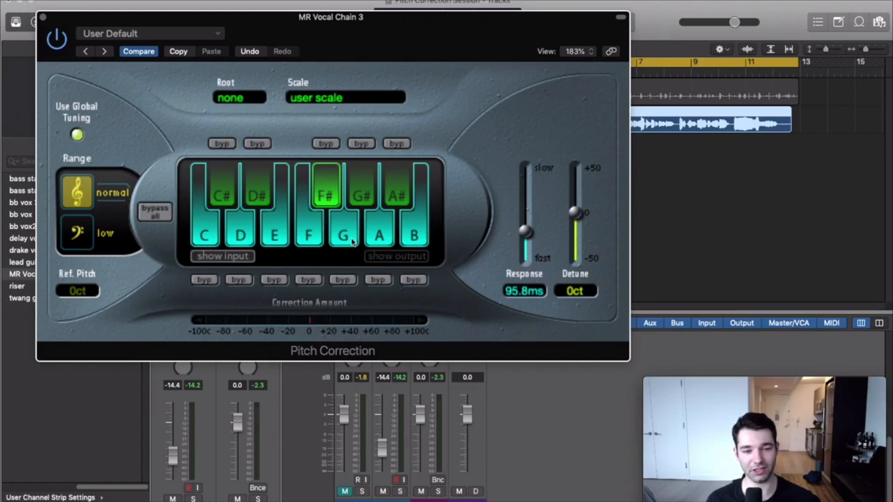
pyautogui.click(370, 238)
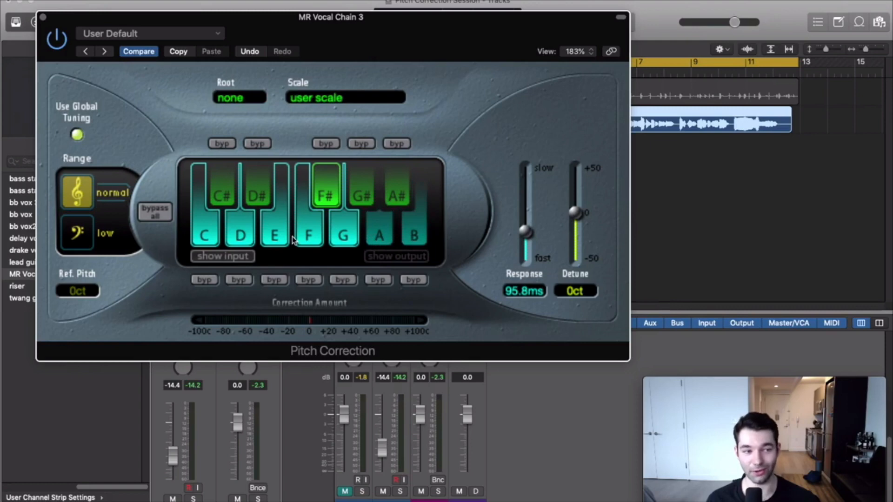
pyautogui.click(275, 235)
pyautogui.click(240, 235)
pyautogui.click(205, 235)
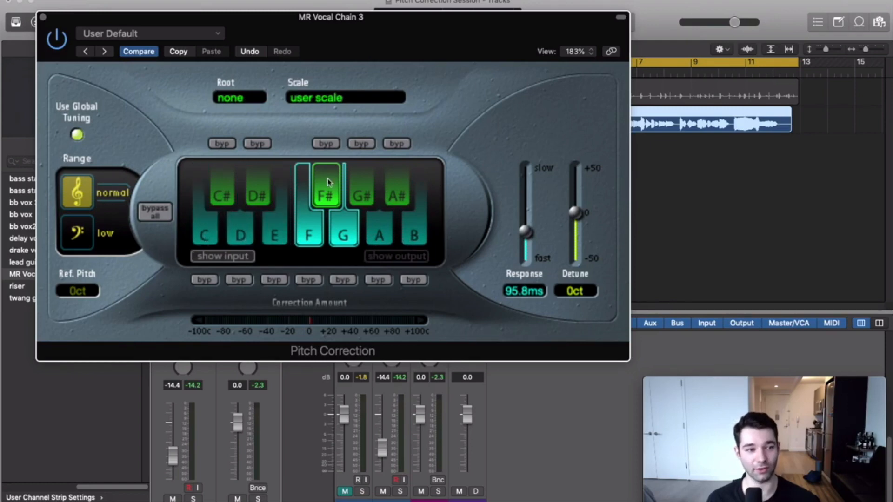
# Set Response to 0.00 ms, move the plug-in window clear of the transport, and briefly play the vocal.
pyautogui.moveTo(524, 231); pyautogui.dragTo(526, 258)
pyautogui.moveTo(487, 32); pyautogui.dragTo(474, 164)
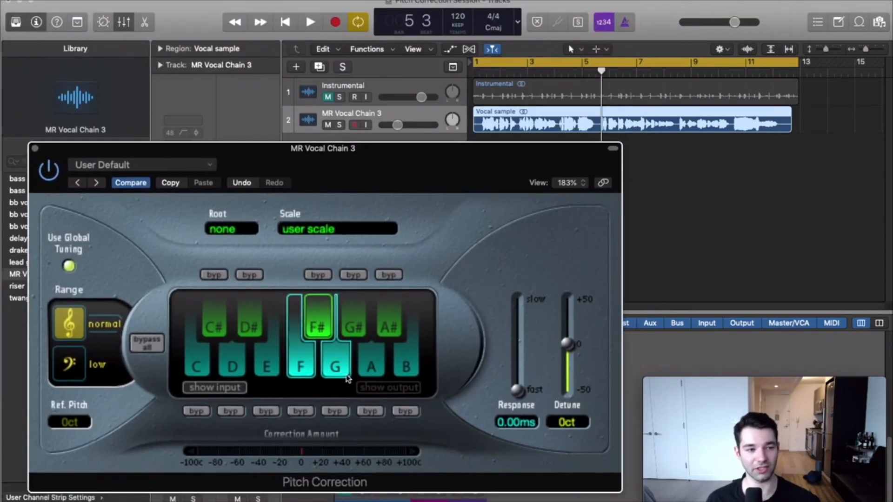
pyautogui.press('space')
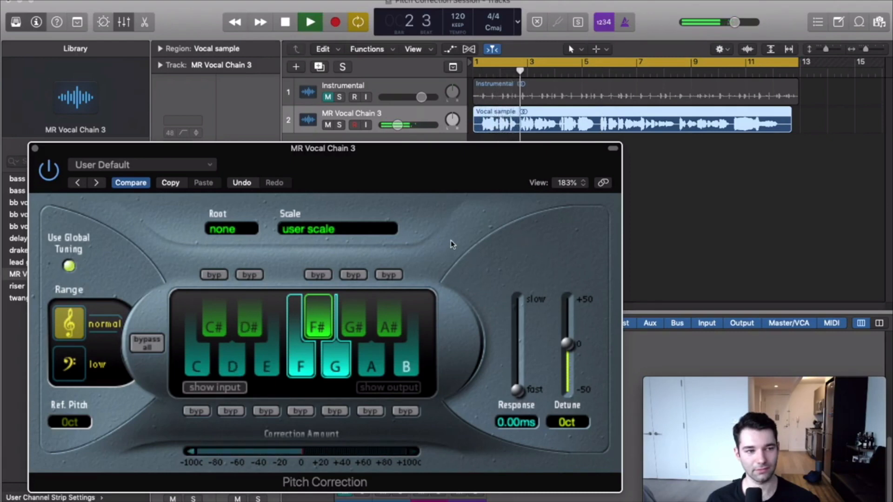
pyautogui.press('space')
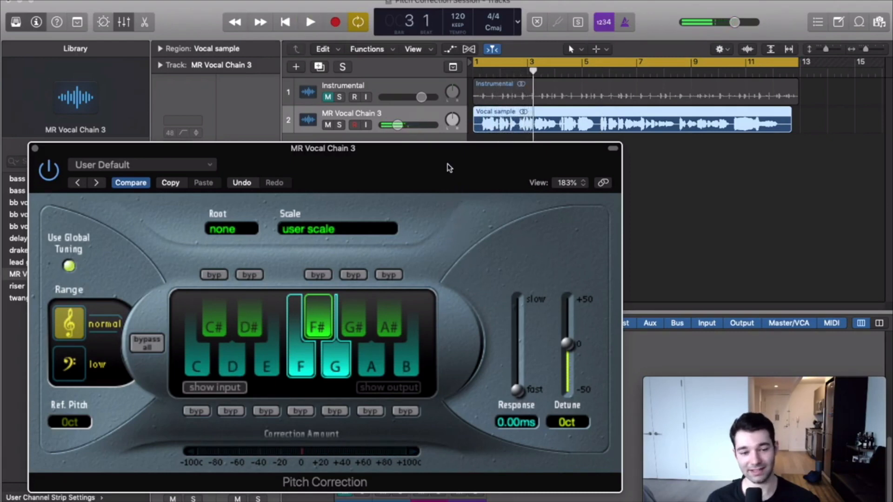
# Reset the scale to chromatic and disable the C#, D#, F#, G# and A# notes on the keyboard.
pyautogui.moveTo(449, 168); pyautogui.dragTo(449, 127)
pyautogui.click(237, 189)
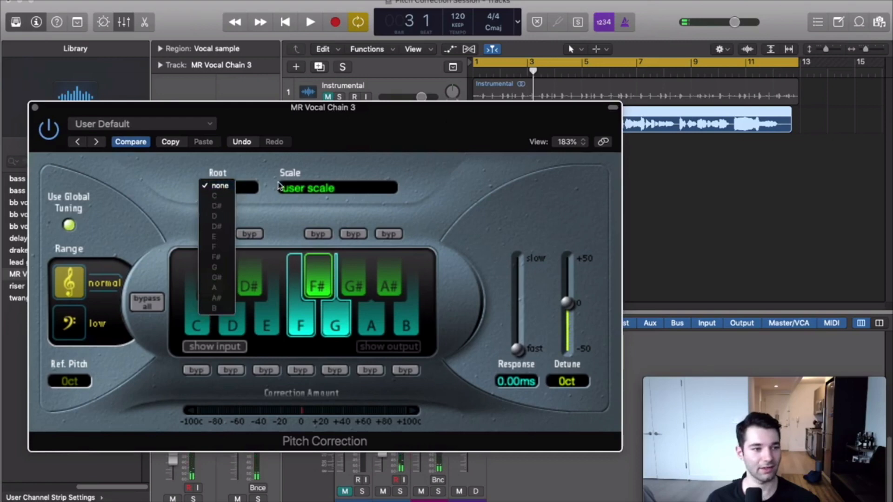
pyautogui.click(311, 189)
pyautogui.click(310, 189)
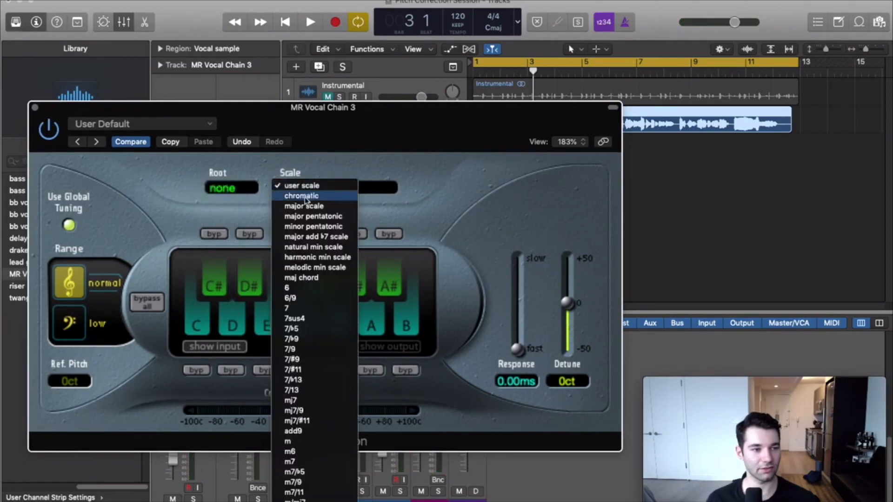
pyautogui.click(256, 263)
pyautogui.click(220, 284)
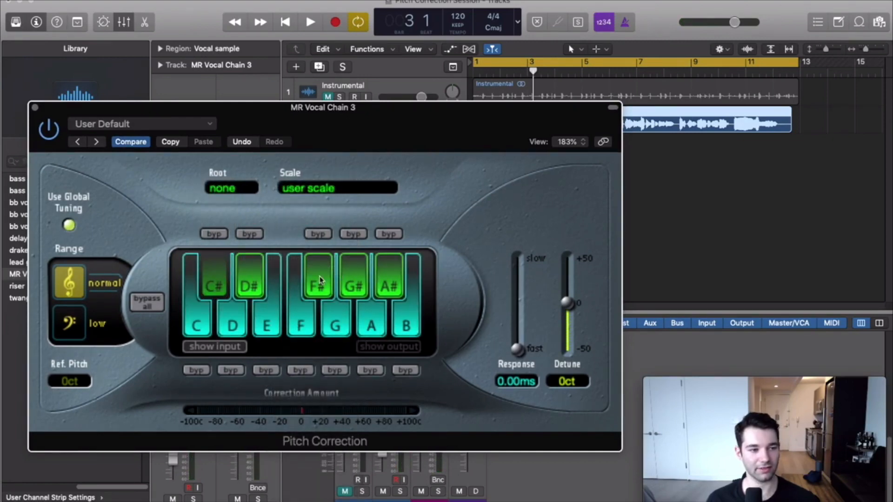
pyautogui.click(320, 281)
pyautogui.click(354, 280)
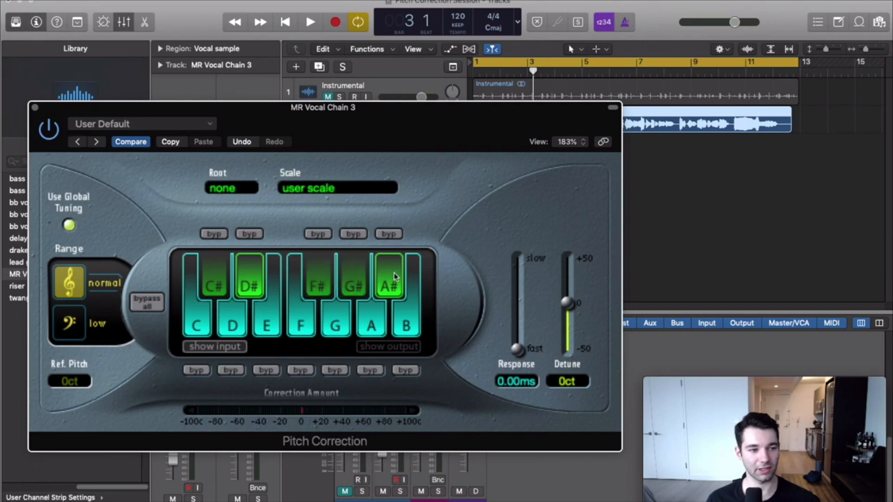
pyautogui.click(249, 287)
pyautogui.click(389, 285)
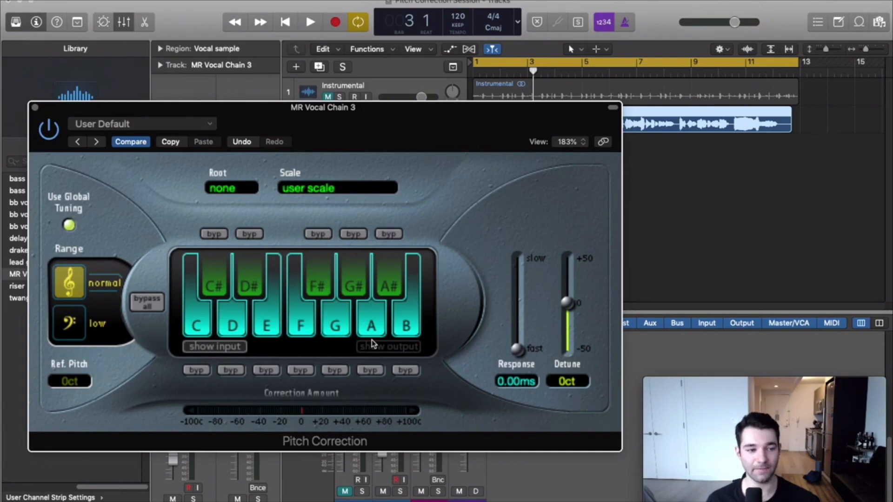
# Bypass correction for the A note and re-enable it, and try Response settings of 999 ms and 62.6 ms.
pyautogui.click(370, 370)
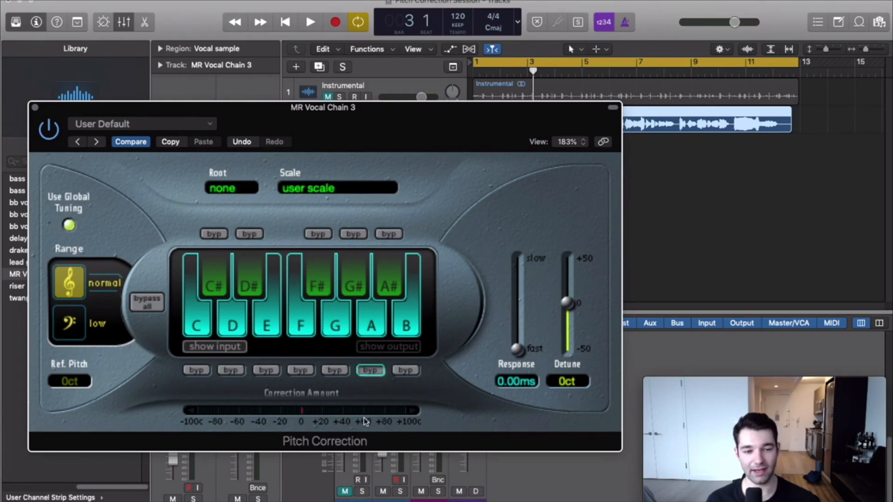
pyautogui.click(369, 371)
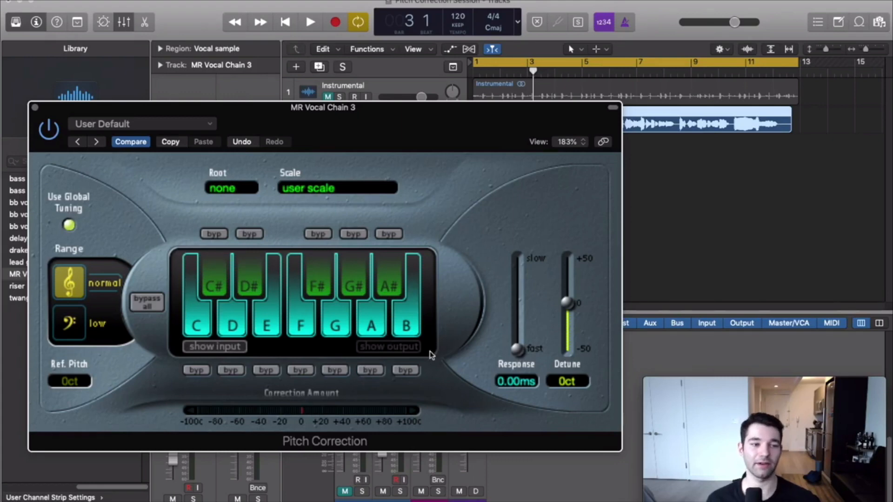
pyautogui.moveTo(517, 350); pyautogui.dragTo(520, 265)
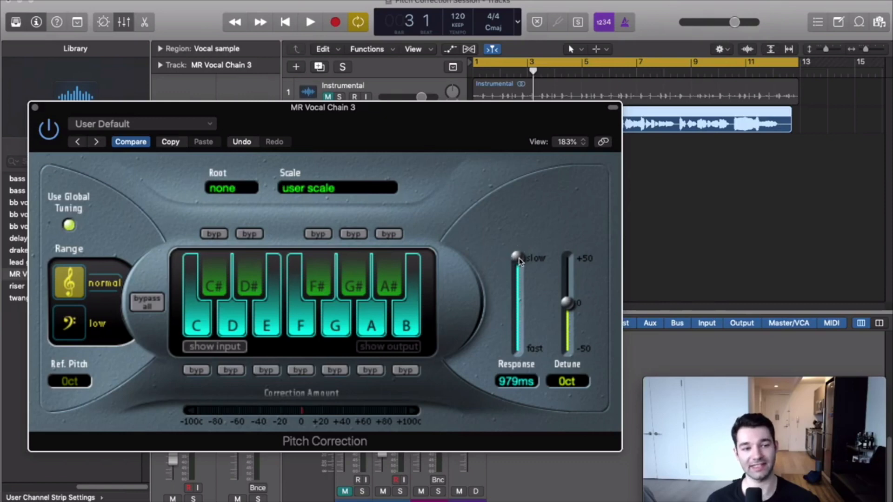
pyautogui.moveTo(520, 262); pyautogui.dragTo(519, 242)
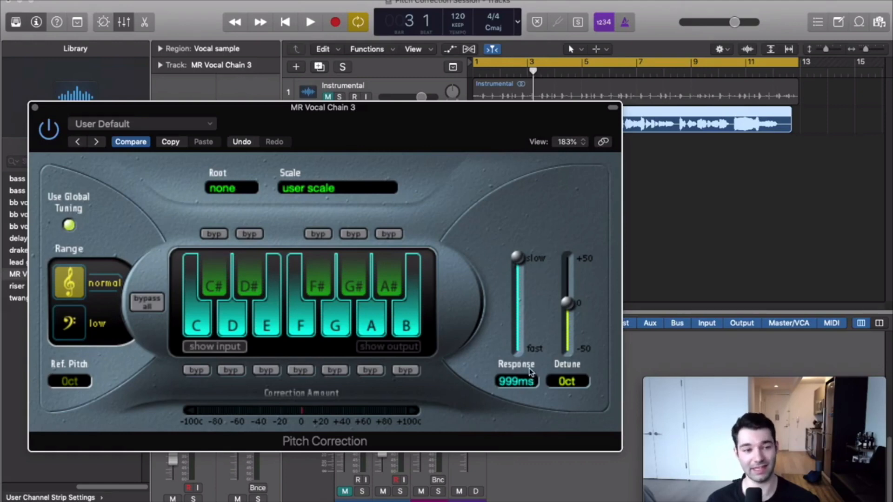
pyautogui.moveTo(519, 262); pyautogui.dragTo(536, 332)
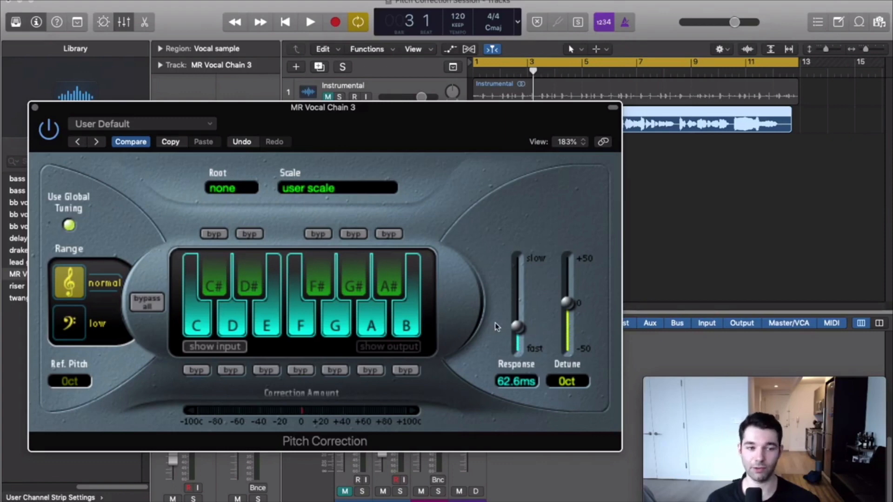
# Set Response to its fastest value, 0.00 ms, and play the vocal to hear the hard-tuned effect.
pyautogui.moveTo(521, 329); pyautogui.dragTo(528, 386)
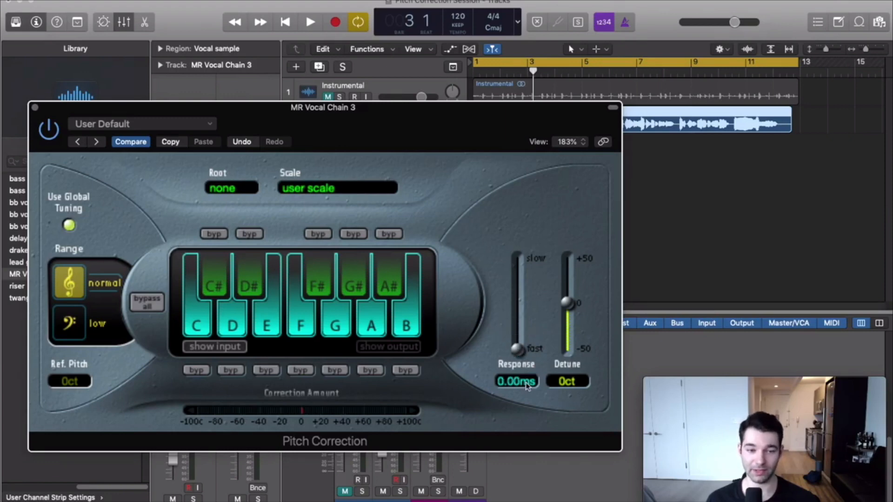
pyautogui.press('space')
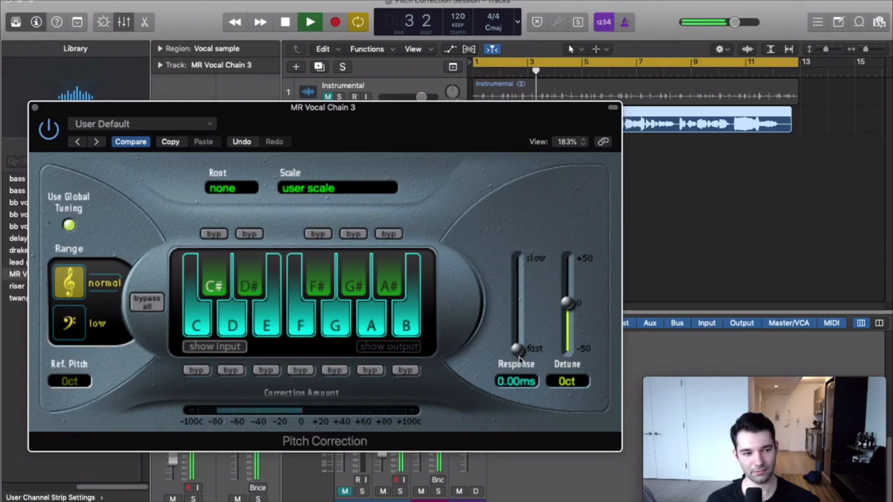
pyautogui.press('space')
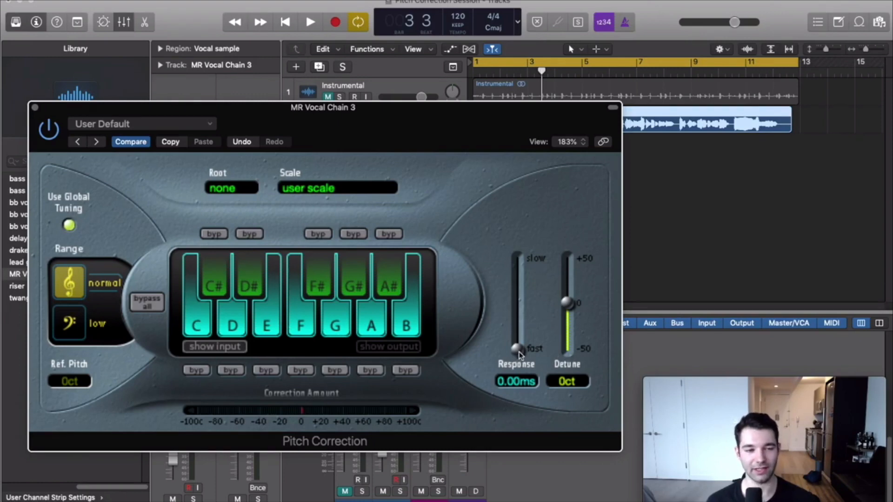
# Set Response to 115 ms, play the vocal, and lower Response to 89.8 ms during playback.
pyautogui.moveTo(520, 354); pyautogui.dragTo(524, 326)
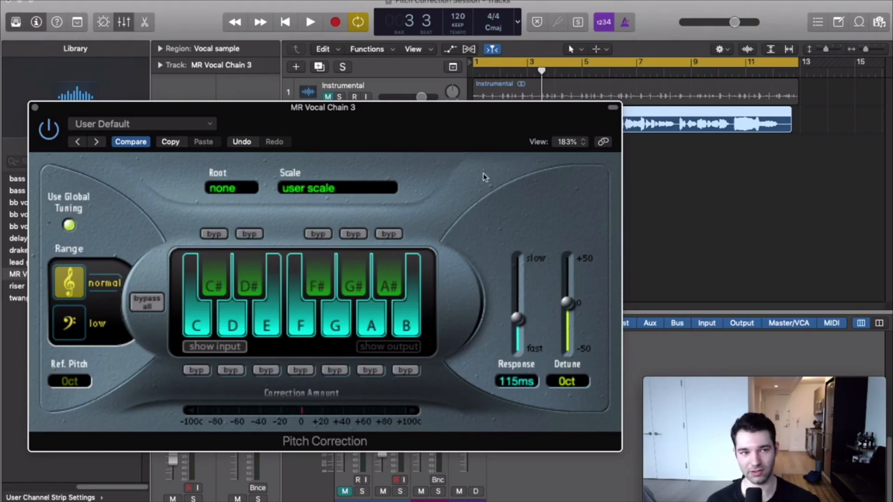
pyautogui.press('space')
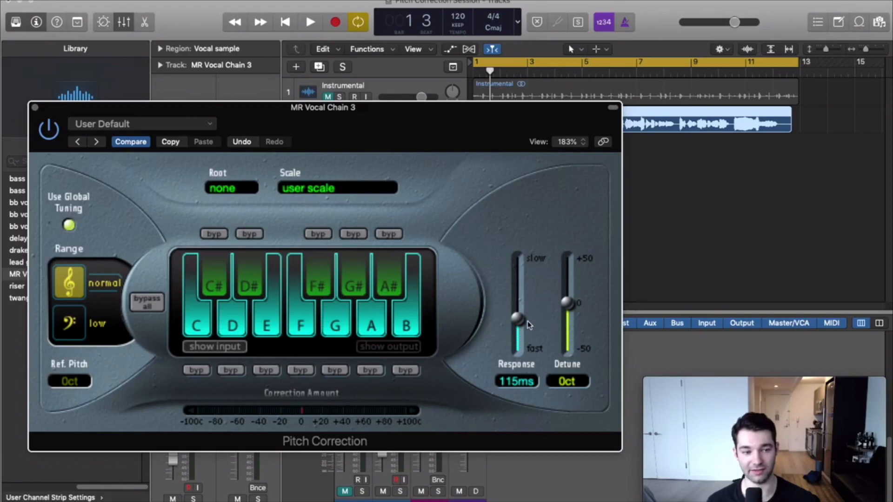
pyautogui.press('space')
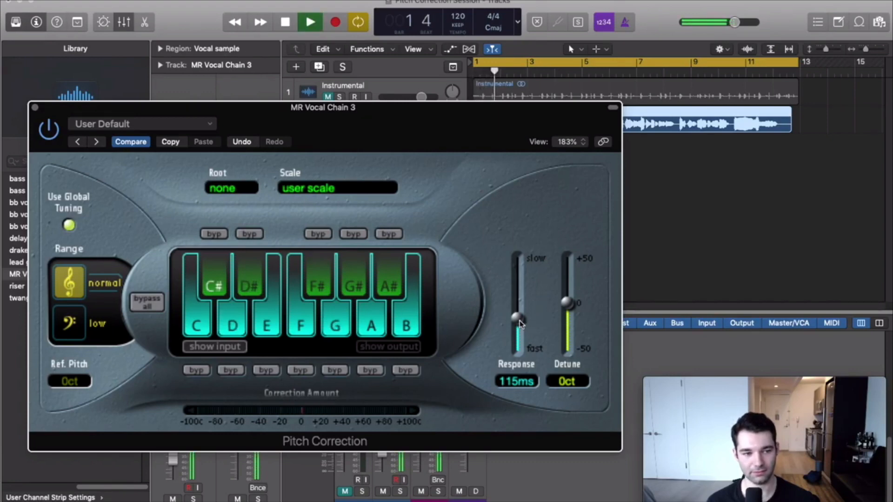
pyautogui.moveTo(520, 324)
pyautogui.mouseDown()
pyautogui.moveTo(520, 337)
pyautogui.moveTo(521, 325)
pyautogui.mouseUp()
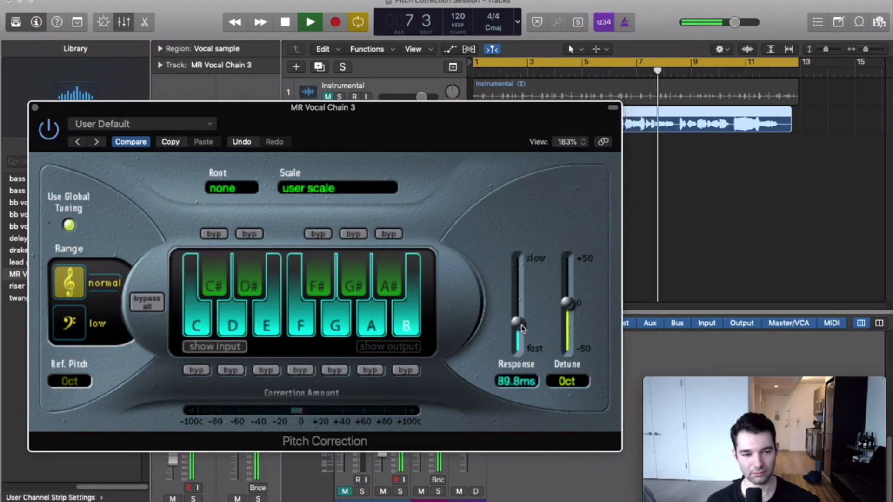
pyautogui.press('space')
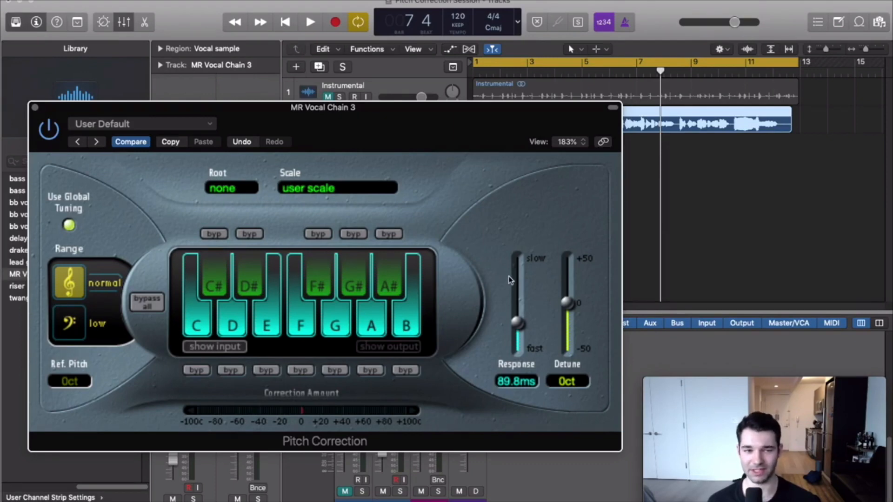
# Set Response to 53.2 ms and play the vocal together with the unmuted Instrumental track.
pyautogui.moveTo(517, 323); pyautogui.dragTo(525, 340)
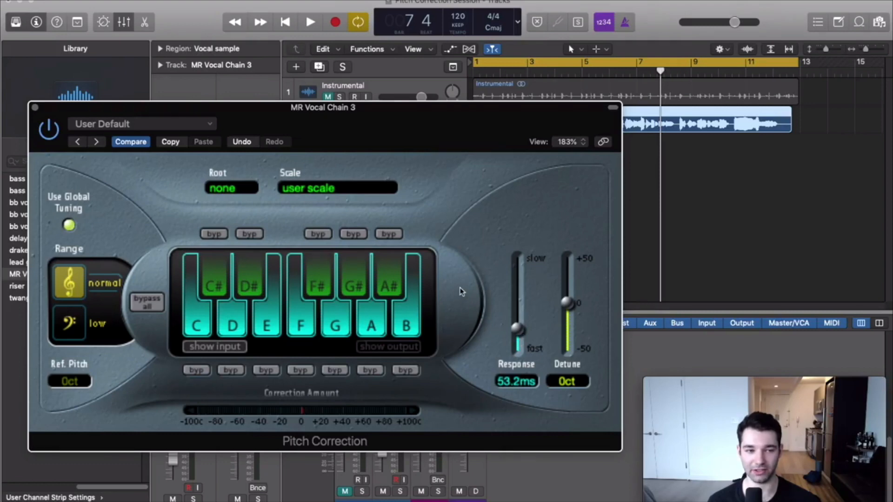
pyautogui.press('space')
pyautogui.click(314, 97)
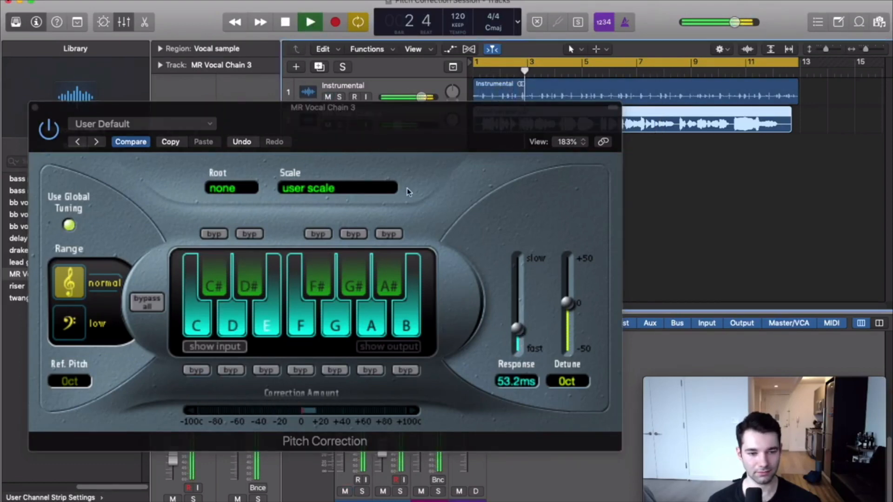
pyautogui.press('space')
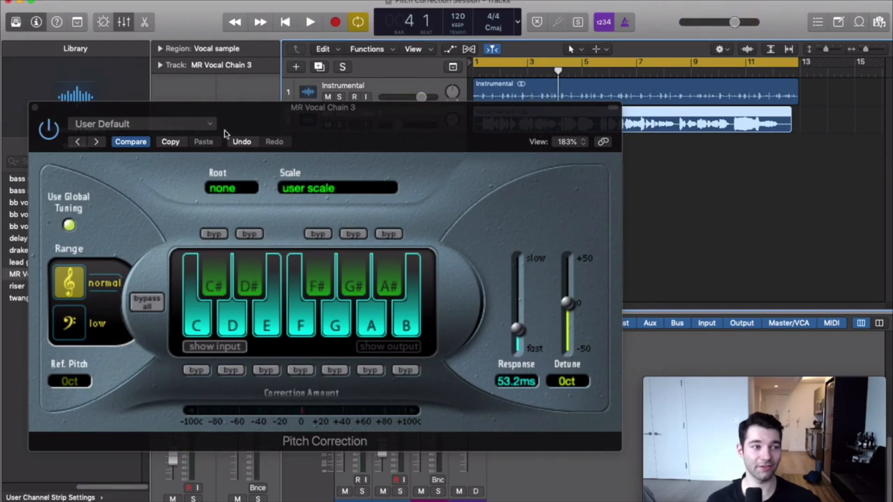
# Set Response to 57.8 ms, and try Detune at -50 and 11 cents before resetting it to 0.
pyautogui.moveTo(257, 127); pyautogui.dragTo(241, 89)
pyautogui.moveTo(502, 293)
pyautogui.mouseDown()
pyautogui.moveTo(503, 284)
pyautogui.moveTo(508, 299)
pyautogui.mouseUp()
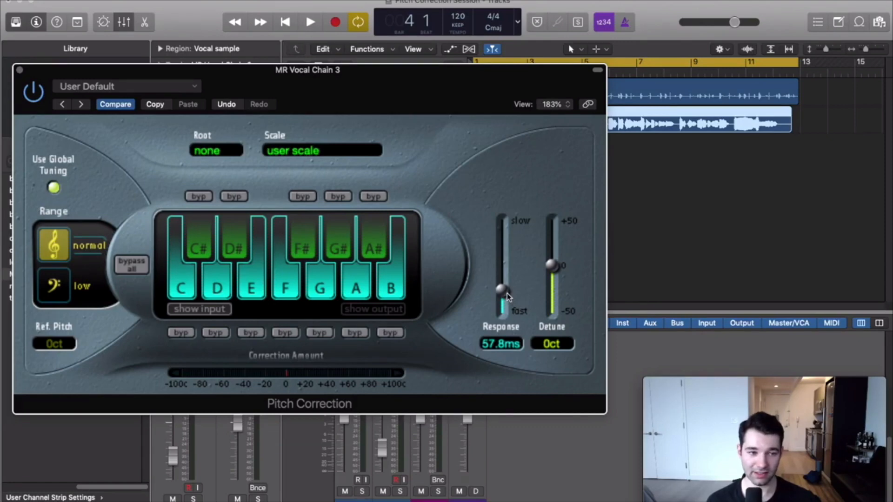
pyautogui.moveTo(557, 265); pyautogui.dragTo(557, 334)
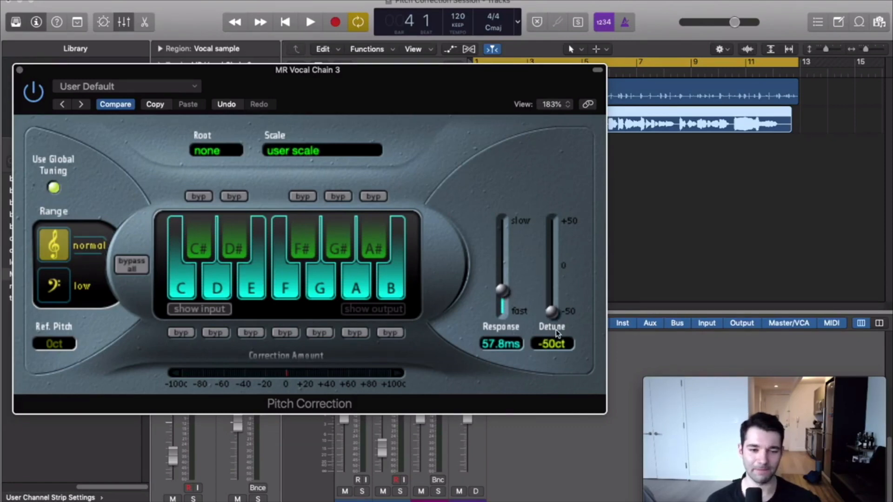
pyautogui.moveTo(558, 319); pyautogui.dragTo(558, 254)
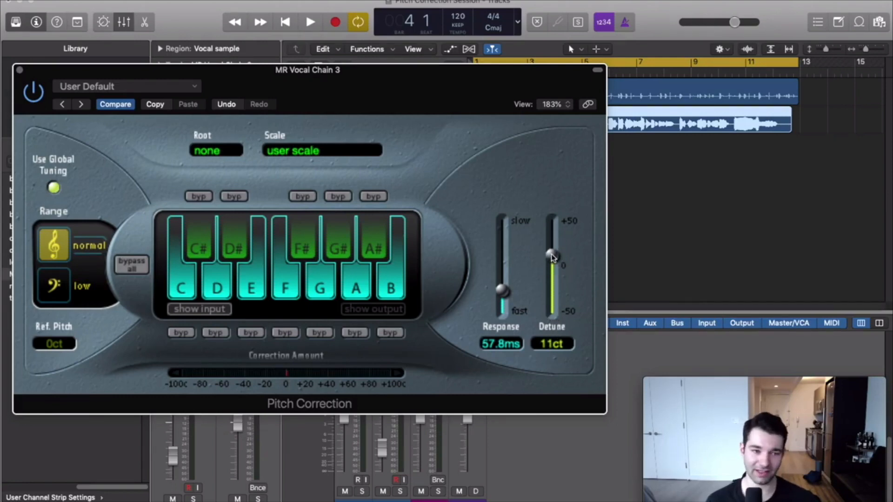
pyautogui.keyDown('alt'); pyautogui.click(552, 254); pyautogui.keyUp('alt')
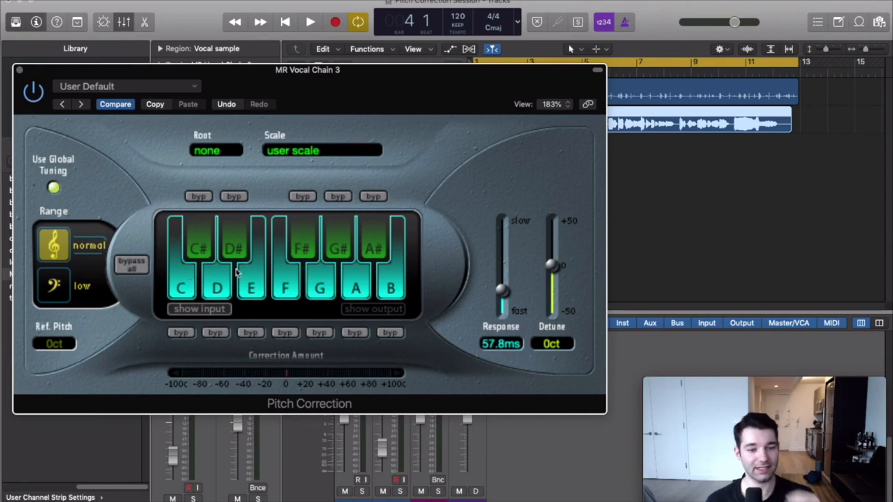